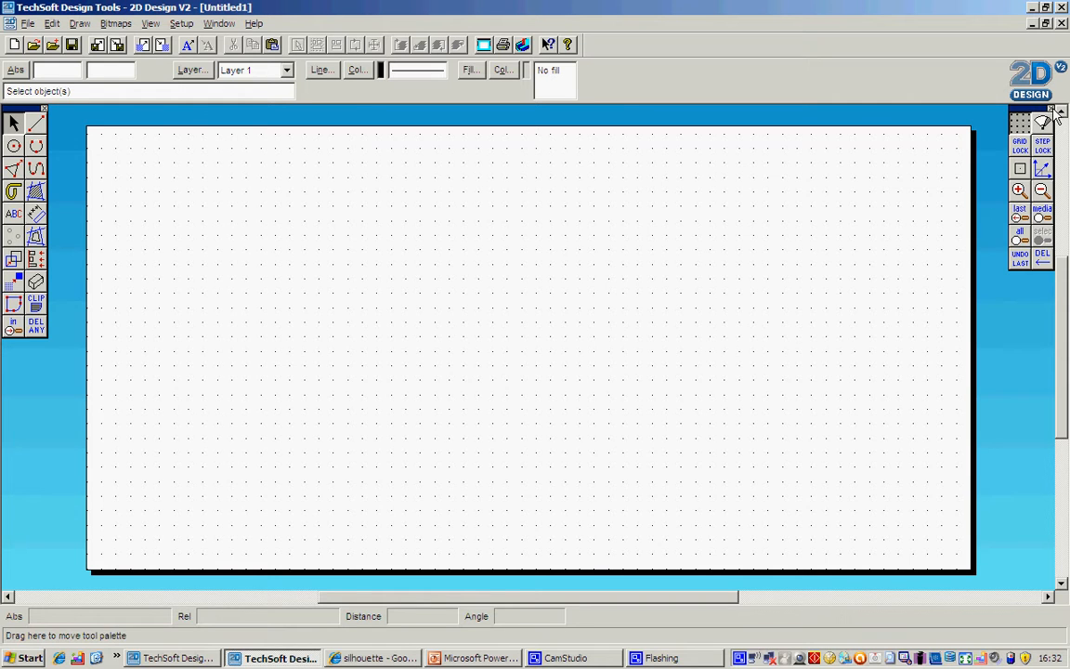
- Close both tool palettes and bring them back by resetting the toolbox
{"action": "left_click", "coordinate": [1053, 109]}
{"action": "left_click", "coordinate": [43, 109]}
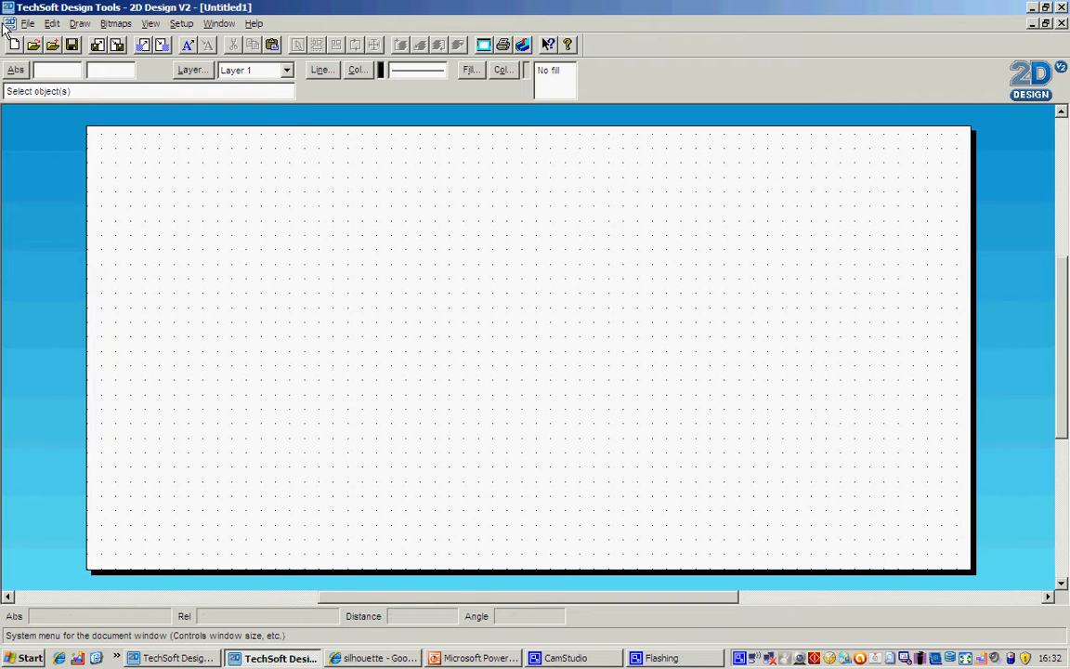
{"action": "left_click", "coordinate": [211, 24]}
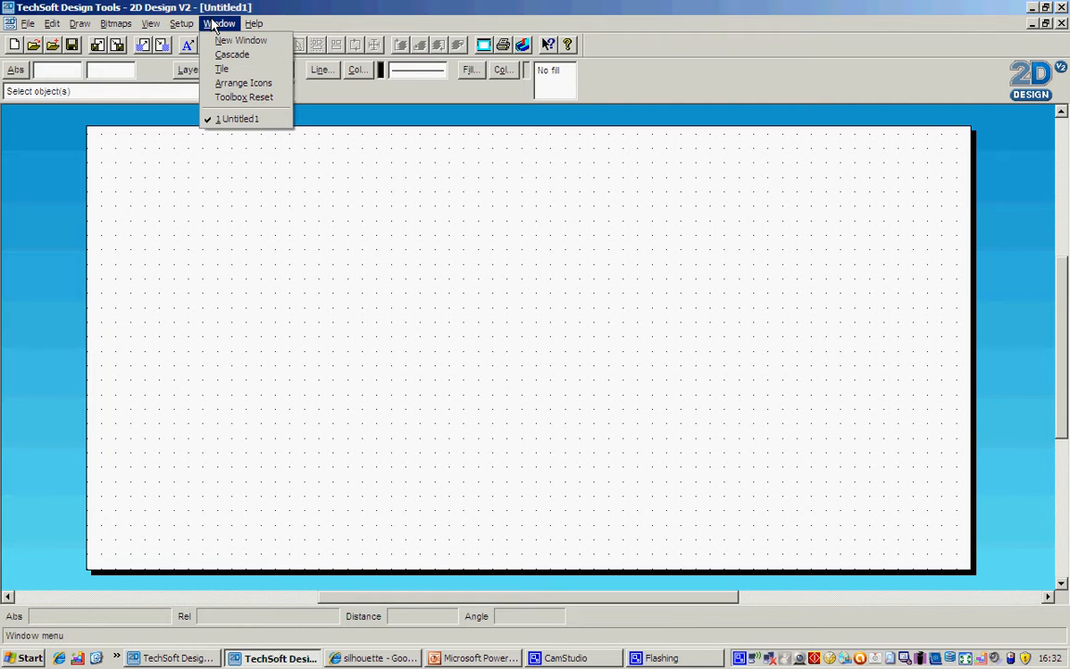
{"action": "left_click", "coordinate": [242, 98]}
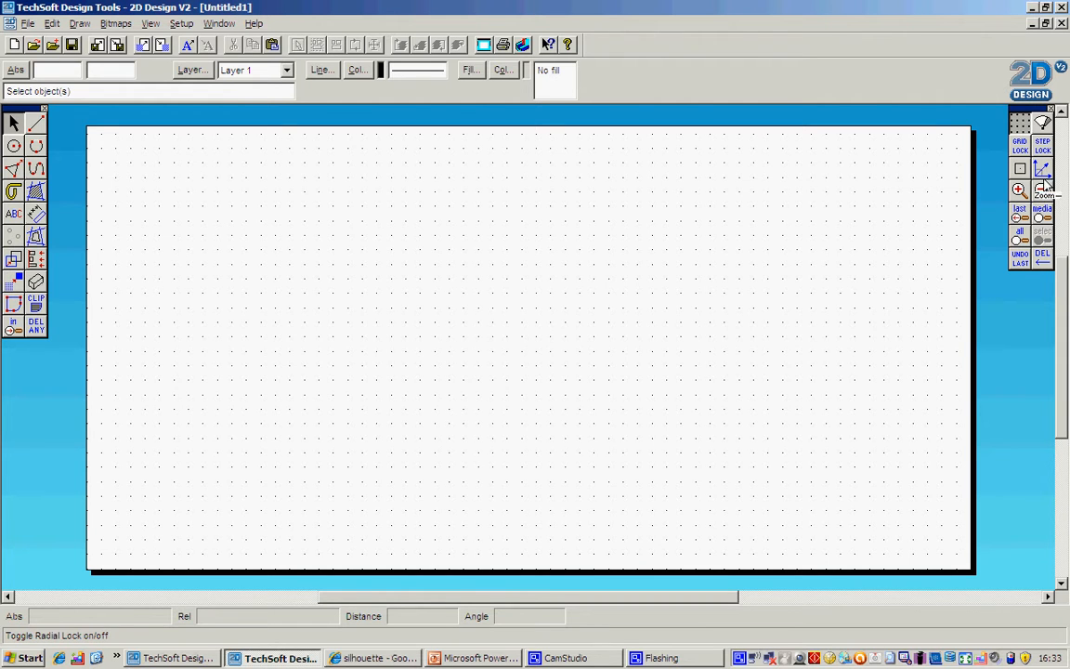
- Turn the page's grid dots off and back on
{"action": "left_click", "coordinate": [1023, 129]}
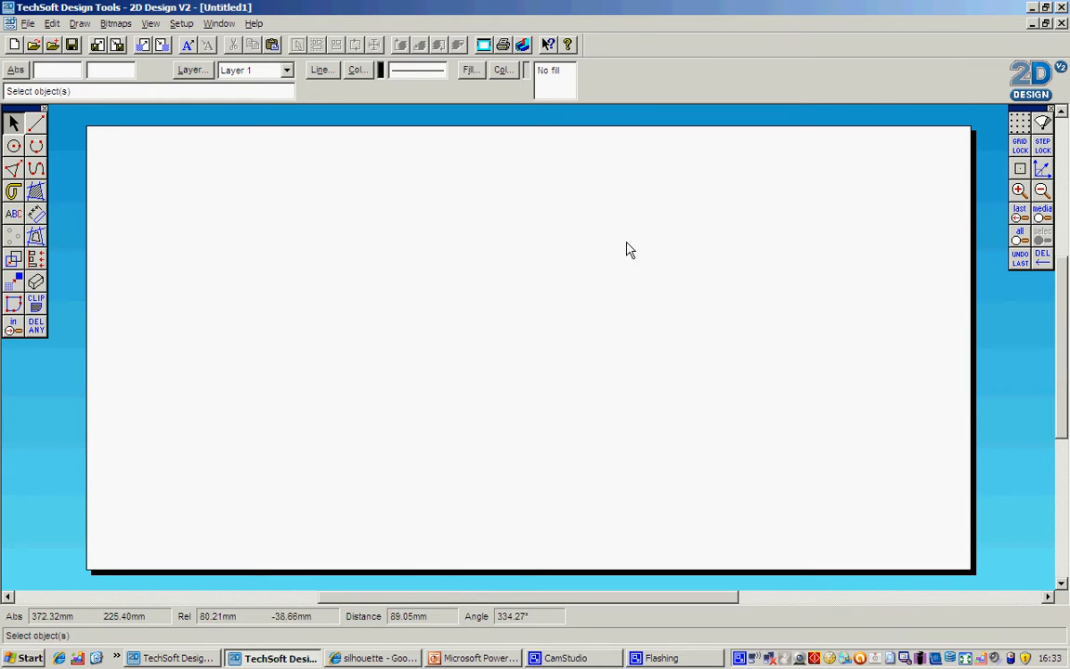
{"action": "left_click", "coordinate": [1025, 127]}
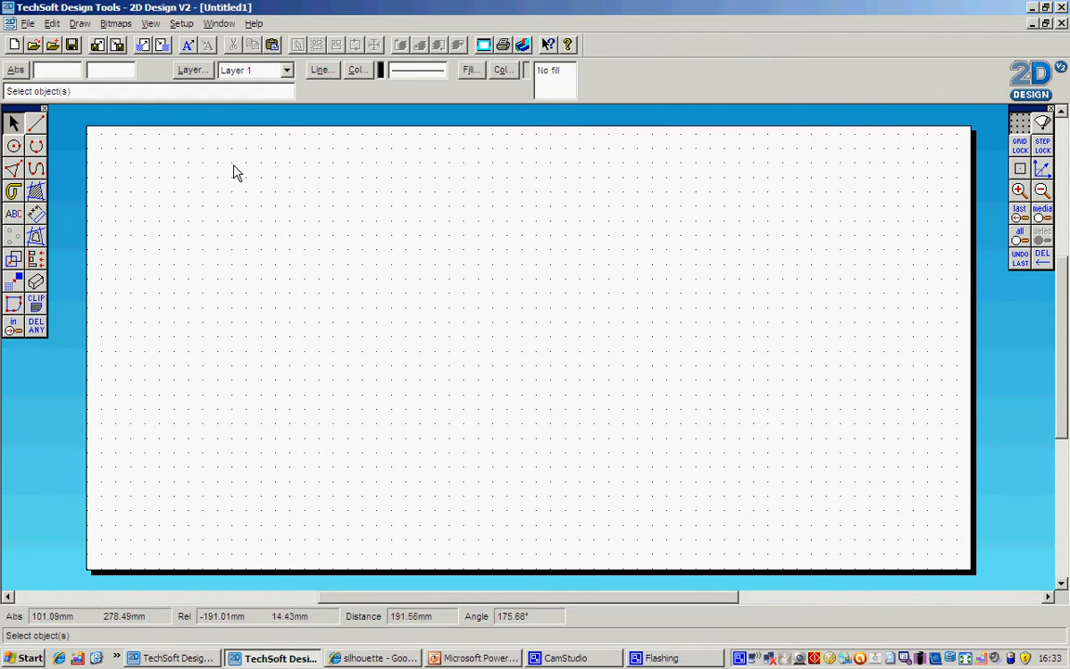
- Draw four single lines forming a sideways bow-tie shape in the upper-left area of the page
{"action": "left_click", "coordinate": [36, 123]}
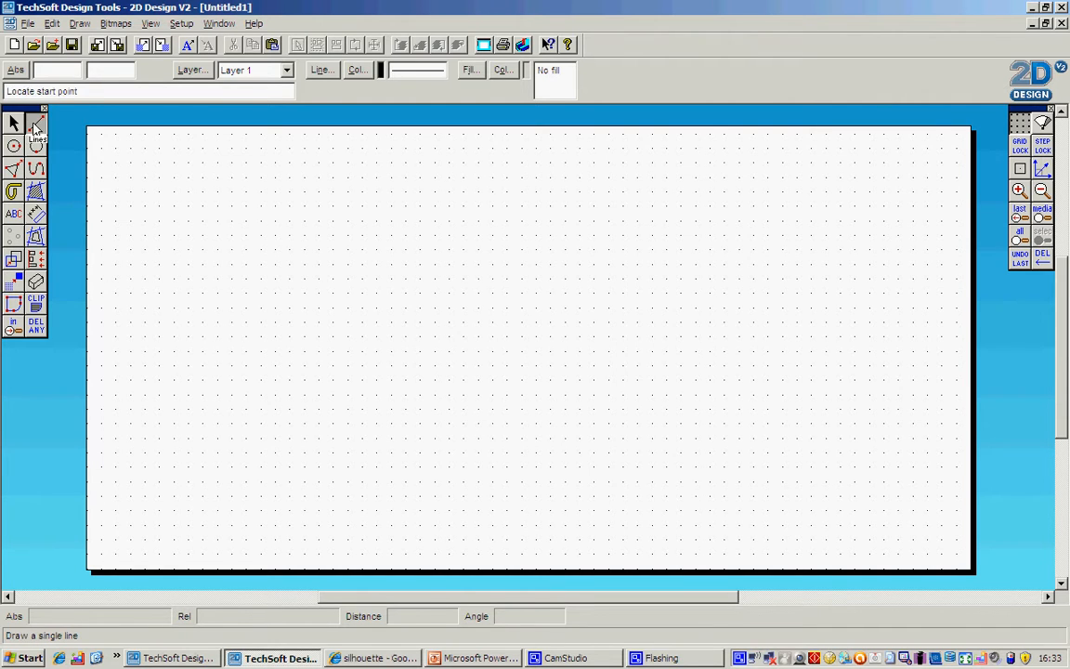
{"action": "left_click", "coordinate": [163, 168]}
{"action": "left_click", "coordinate": [275, 200]}
{"action": "left_click", "coordinate": [180, 236]}
{"action": "left_click", "coordinate": [263, 163]}
{"action": "left_click", "coordinate": [163, 168]}
{"action": "left_click", "coordinate": [181, 236]}
{"action": "left_click", "coordinate": [262, 163]}
{"action": "left_click", "coordinate": [273, 201]}
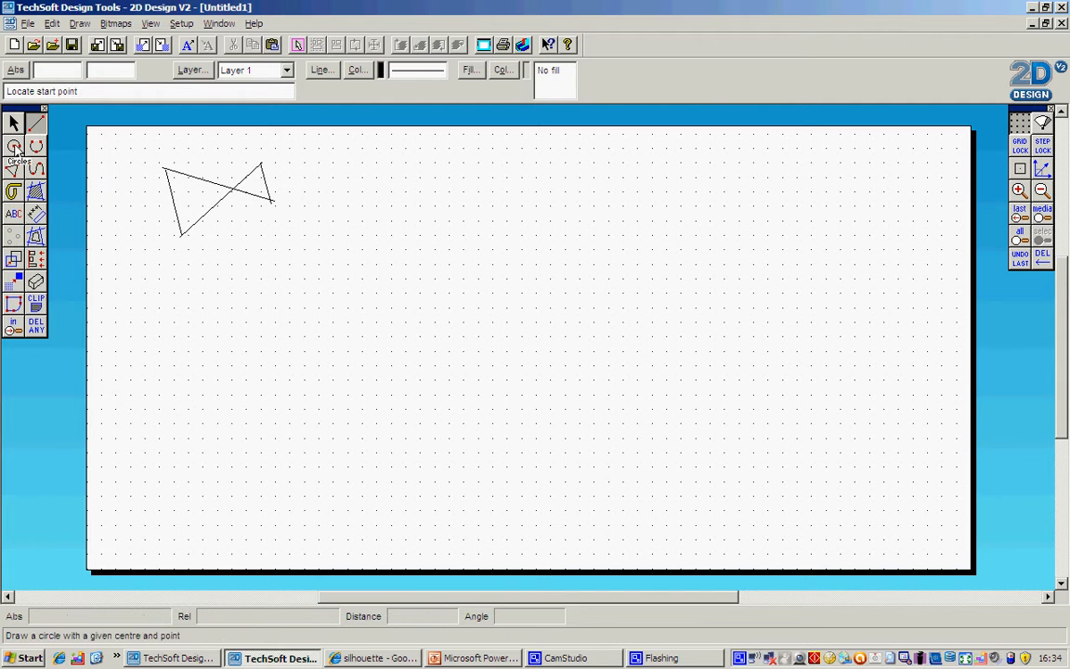
- Draw a circle to the right of the bow-tie lines and a rectangle about 31 mm wide and 35 mm tall below it
{"action": "left_click", "coordinate": [14, 146]}
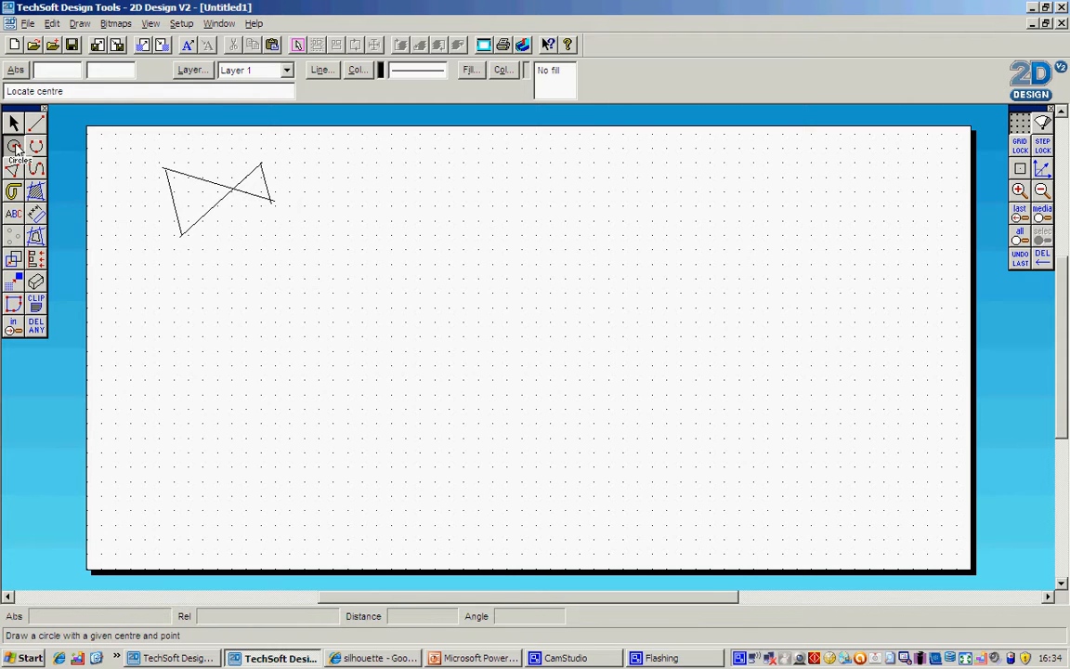
{"action": "left_click", "coordinate": [330, 176]}
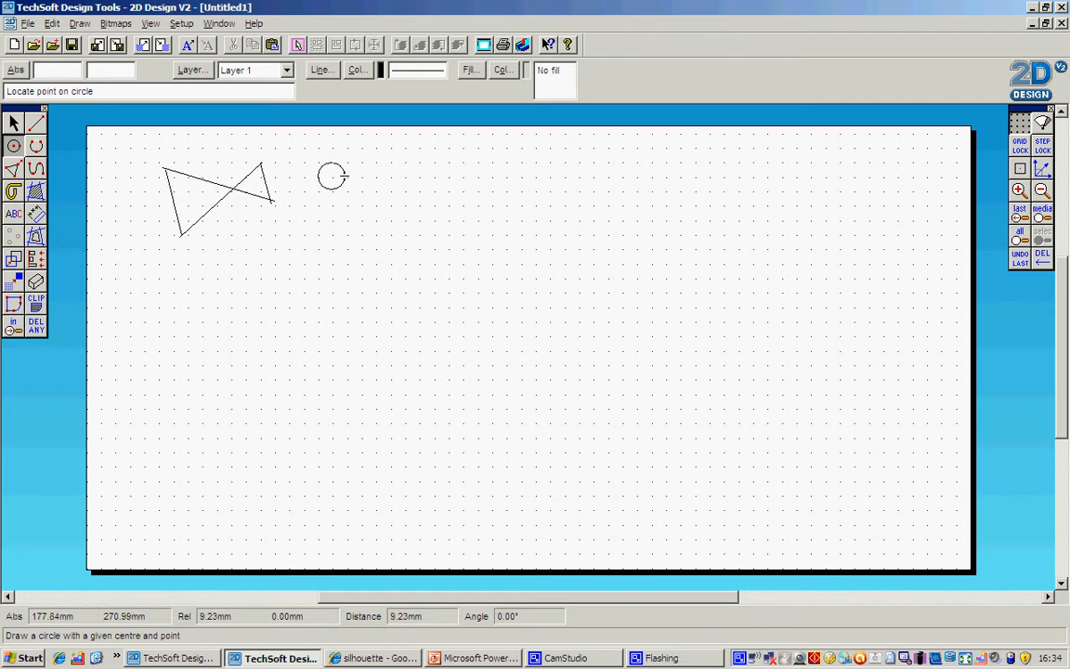
{"action": "left_click", "coordinate": [19, 169]}
{"action": "left_click", "coordinate": [38, 168]}
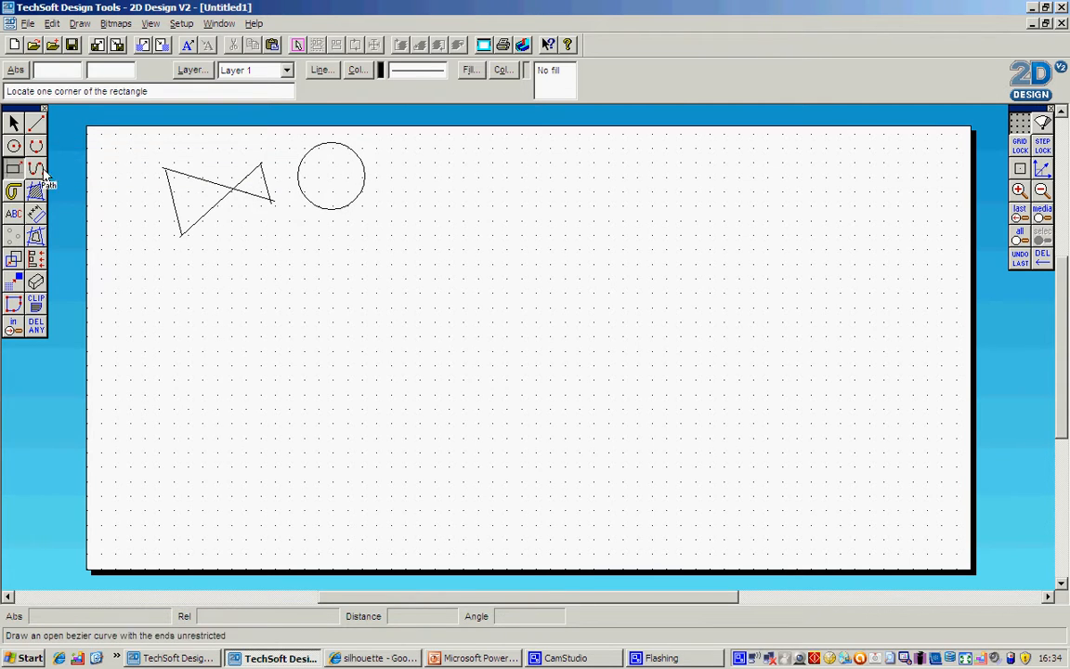
{"action": "left_click", "coordinate": [316, 228]}
{"action": "left_click", "coordinate": [361, 279]}
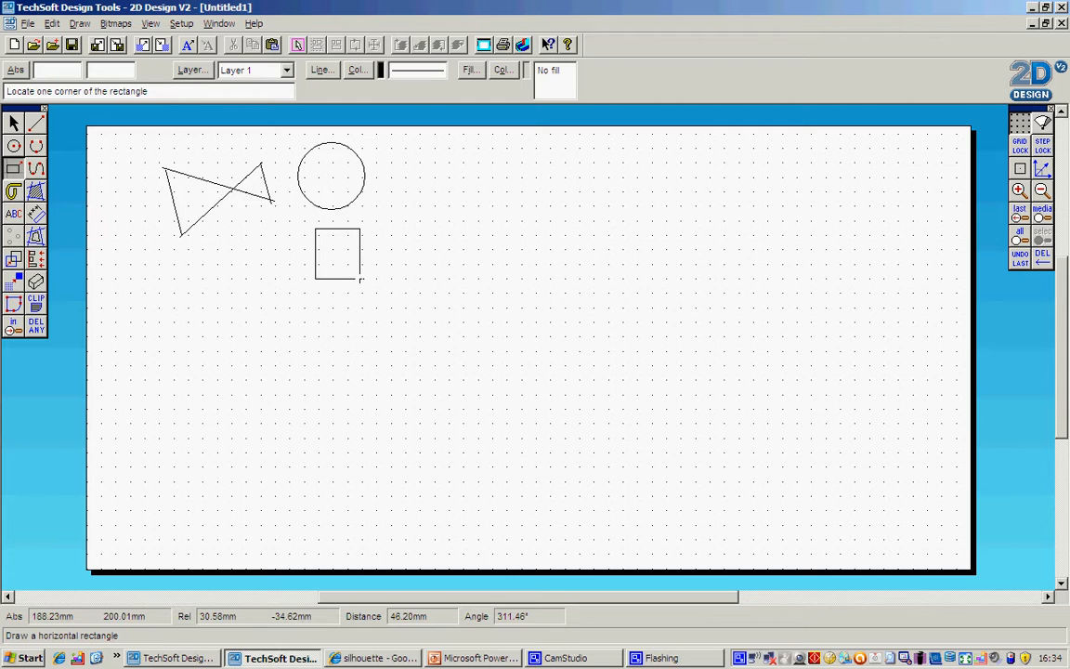
- Draw a three-point triangle with a wide base to the upper right of the rectangle
{"action": "left_click", "coordinate": [14, 173]}
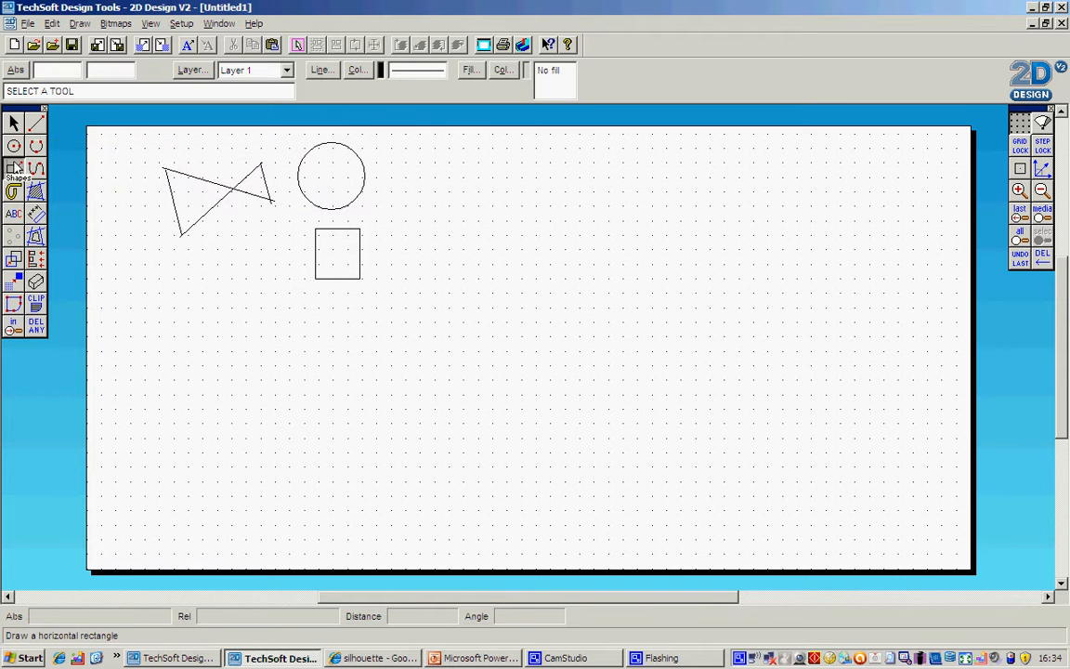
{"action": "left_click", "coordinate": [14, 146]}
{"action": "left_click", "coordinate": [14, 146]}
{"action": "left_click", "coordinate": [37, 170]}
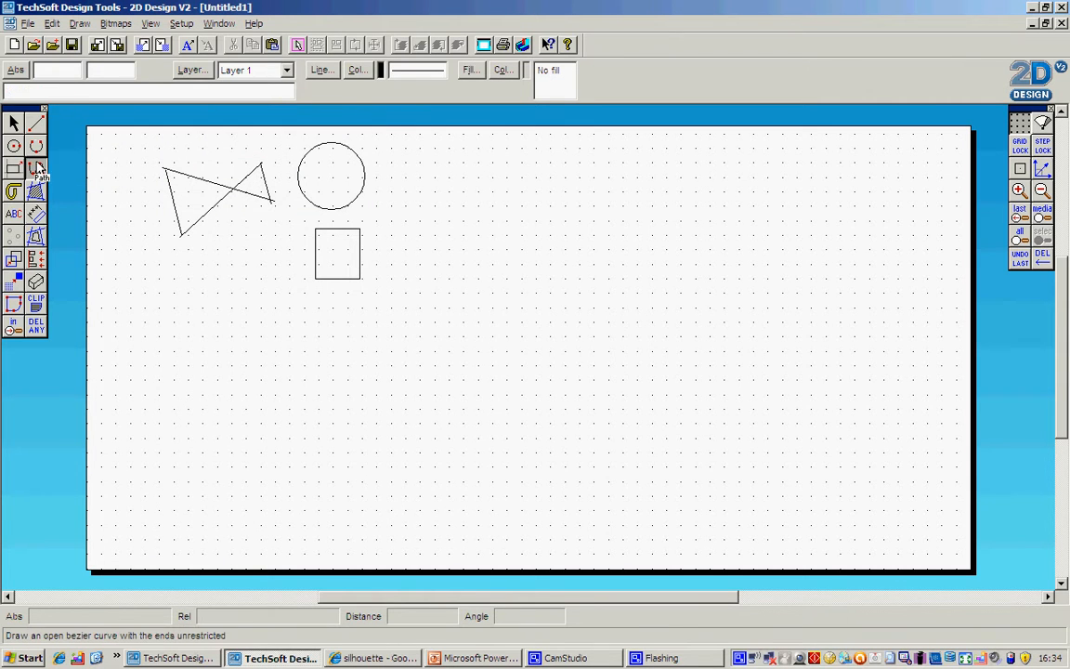
{"action": "left_click", "coordinate": [20, 166]}
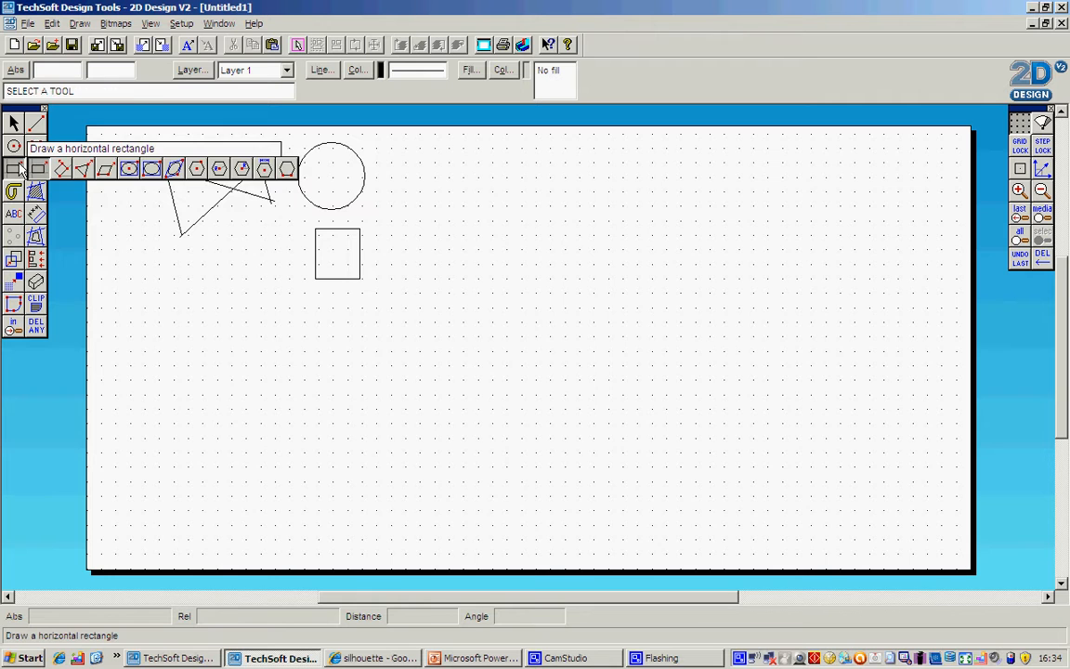
{"action": "left_click", "coordinate": [19, 168]}
{"action": "left_click", "coordinate": [14, 170]}
{"action": "left_click", "coordinate": [82, 168]}
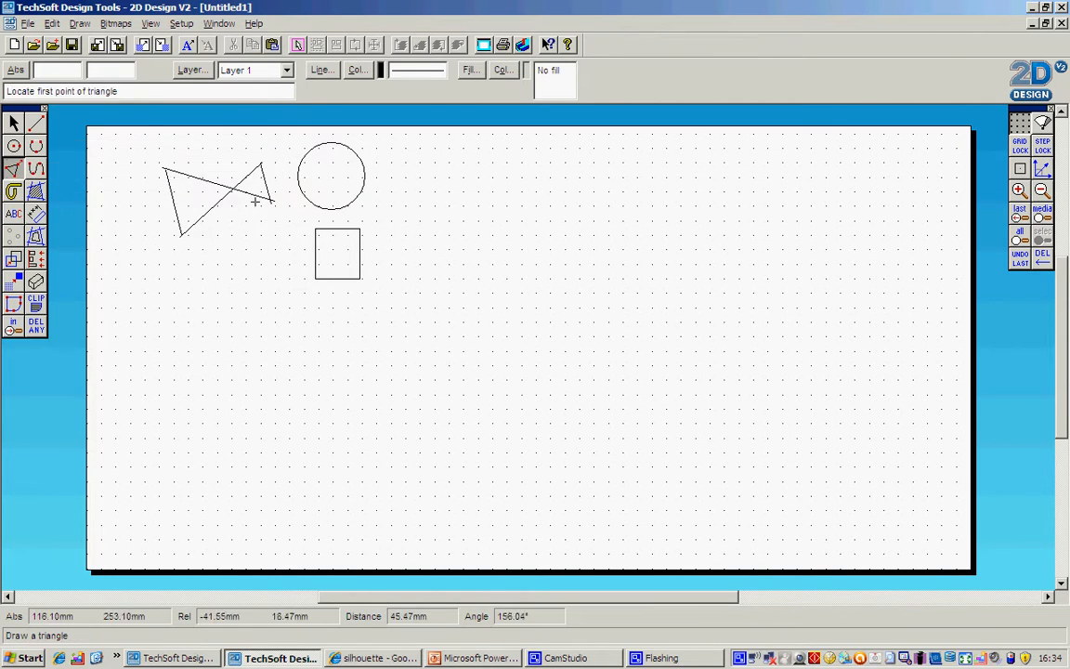
{"action": "left_click", "coordinate": [424, 194]}
{"action": "left_click", "coordinate": [388, 225]}
{"action": "left_click", "coordinate": [467, 223]}
- Draw an open Bezier curve through five points, looping above and around the right side of the triangle
{"action": "left_click", "coordinate": [33, 169]}
{"action": "left_click", "coordinate": [397, 165]}
{"action": "left_click", "coordinate": [449, 172]}
{"action": "left_click", "coordinate": [471, 207]}
{"action": "left_click", "coordinate": [497, 175]}
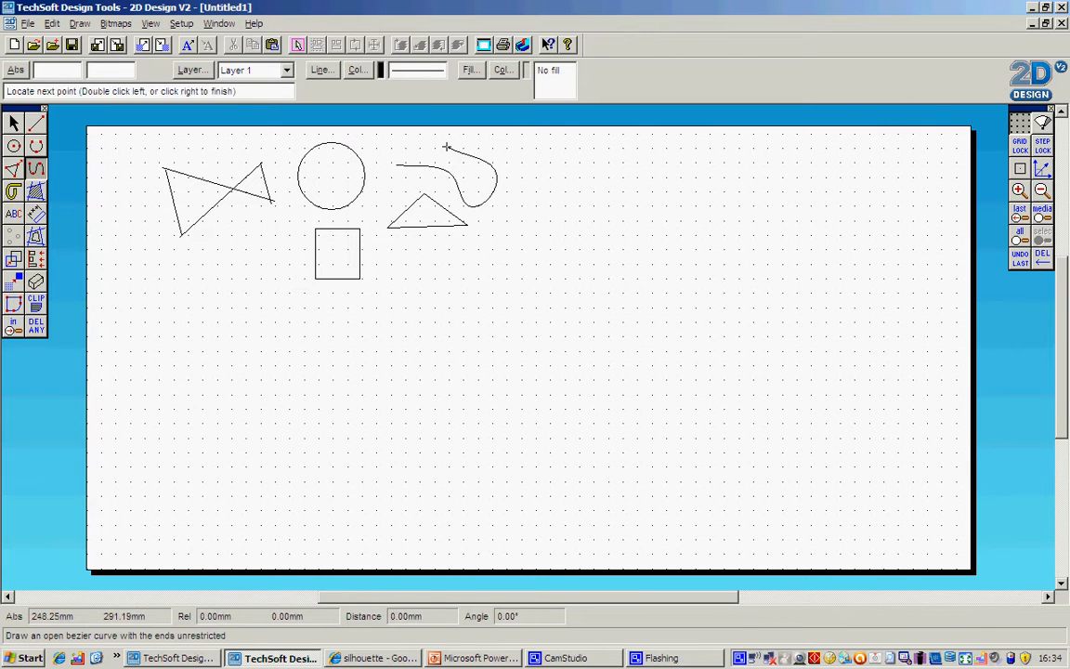
{"action": "double_click", "coordinate": [448, 147]}
- Draw a small arc through three points to the left of the rectangle
{"action": "left_click", "coordinate": [36, 146]}
{"action": "left_click", "coordinate": [240, 247]}
{"action": "left_click", "coordinate": [284, 253]}
{"action": "left_click", "coordinate": [283, 260]}
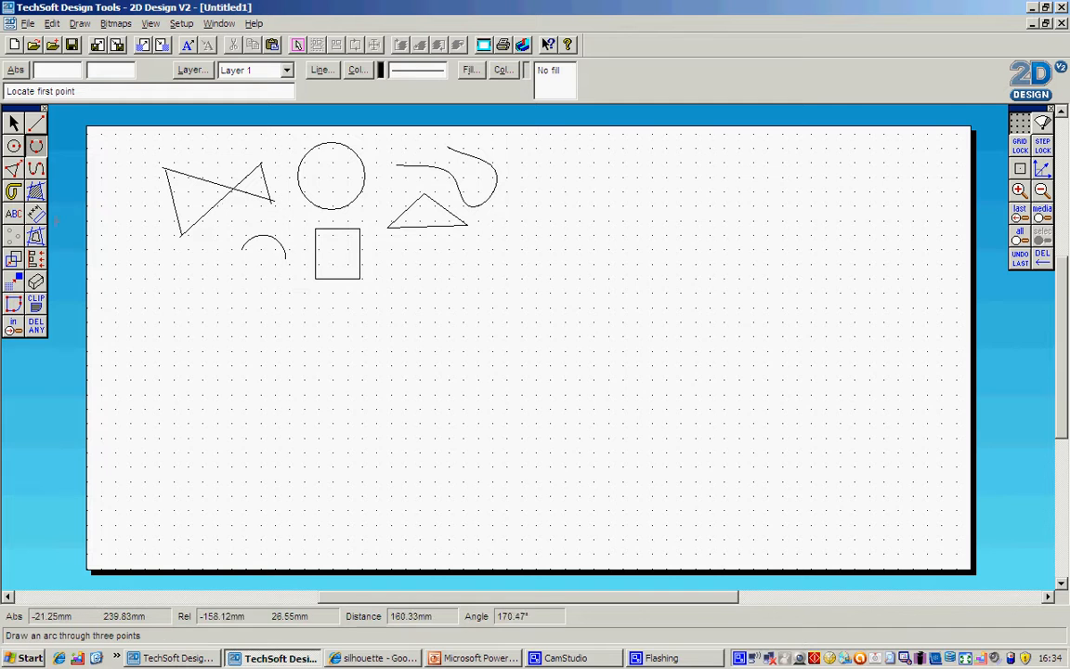
- Add a person's name as text in Arial Rounded MT Bold with the Italic style, placed over the rectangle's lower edge
{"action": "left_click", "coordinate": [15, 215]}
{"action": "left_click", "coordinate": [624, 193]}
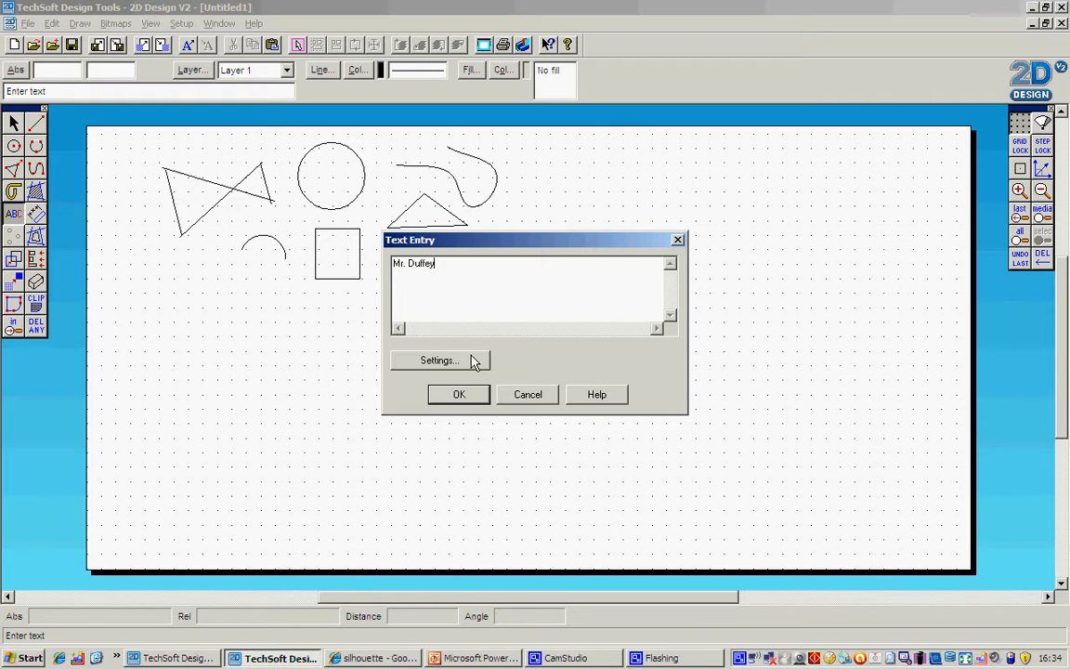
{"action": "left_click", "coordinate": [441, 361]}
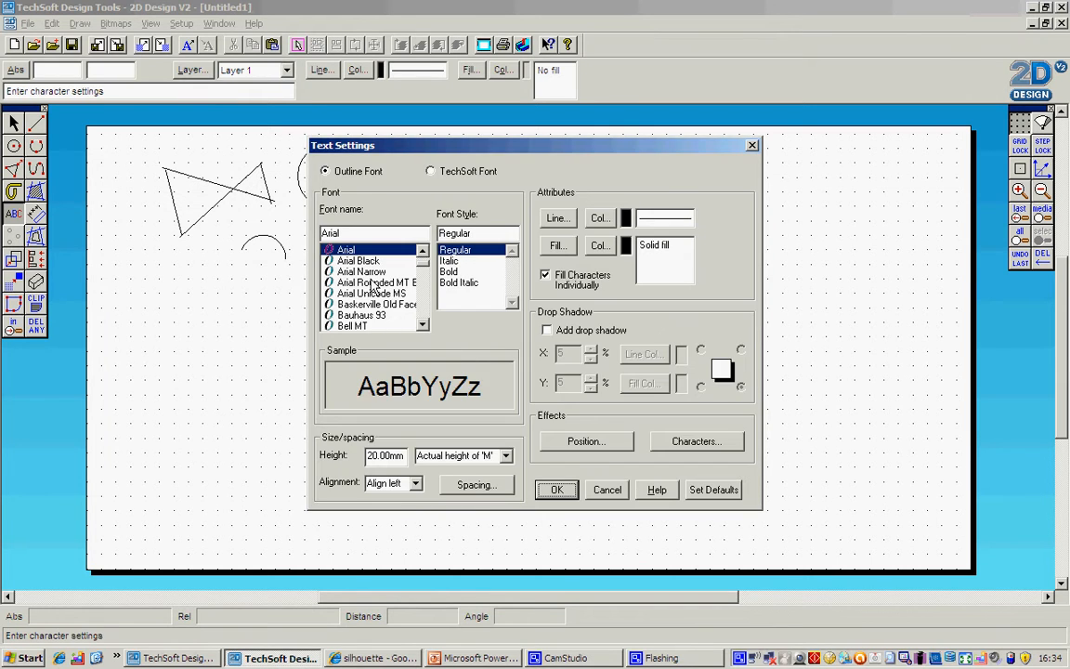
{"action": "left_click", "coordinate": [372, 283]}
{"action": "left_click", "coordinate": [450, 261]}
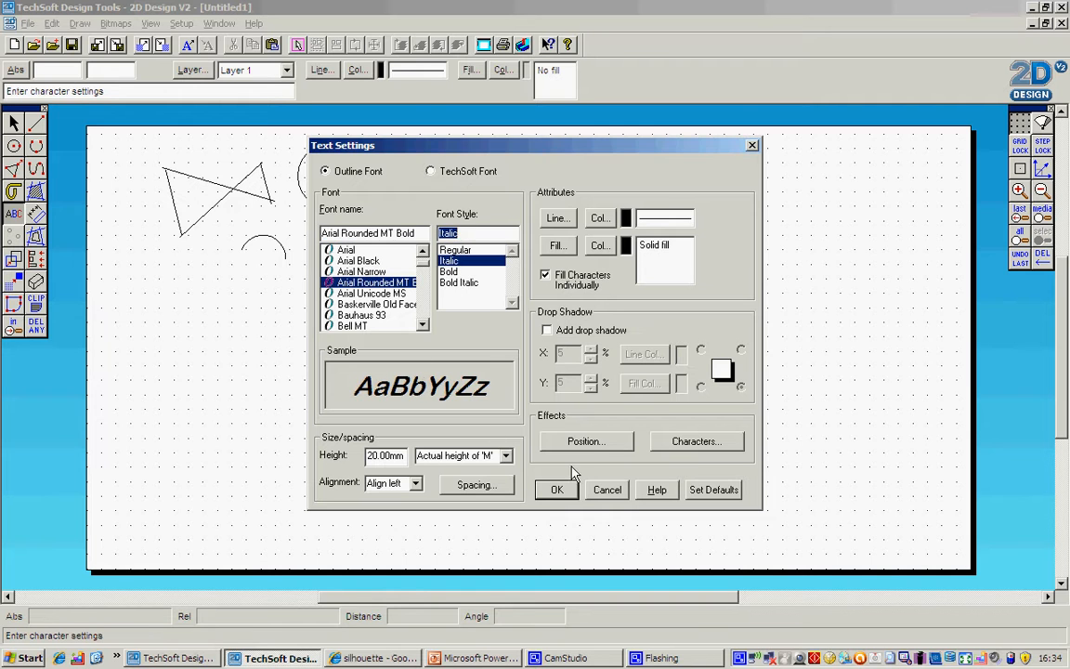
{"action": "left_click", "coordinate": [557, 493]}
{"action": "left_click", "coordinate": [461, 394]}
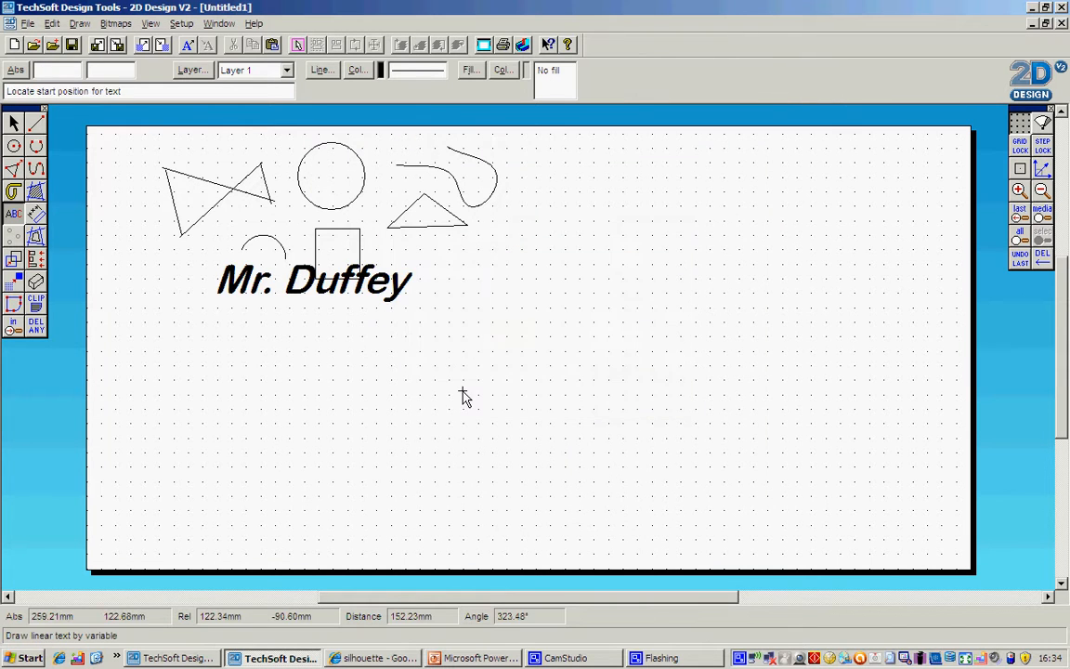
- Move the circle to the lower right of the triangle
{"action": "left_click", "coordinate": [15, 123]}
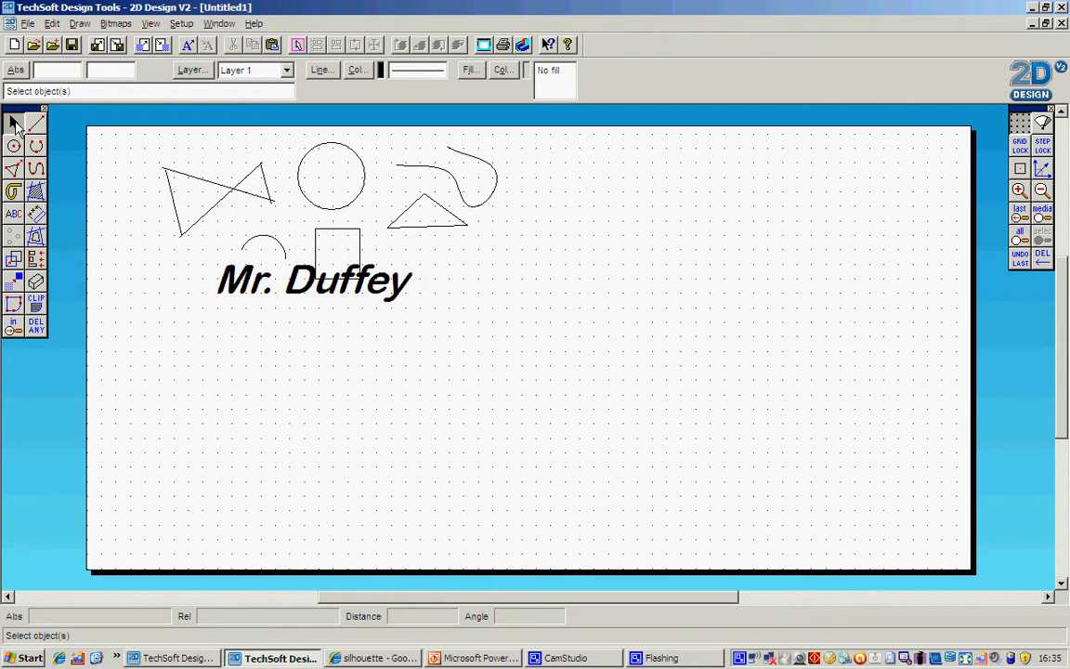
{"action": "left_click", "coordinate": [330, 151]}
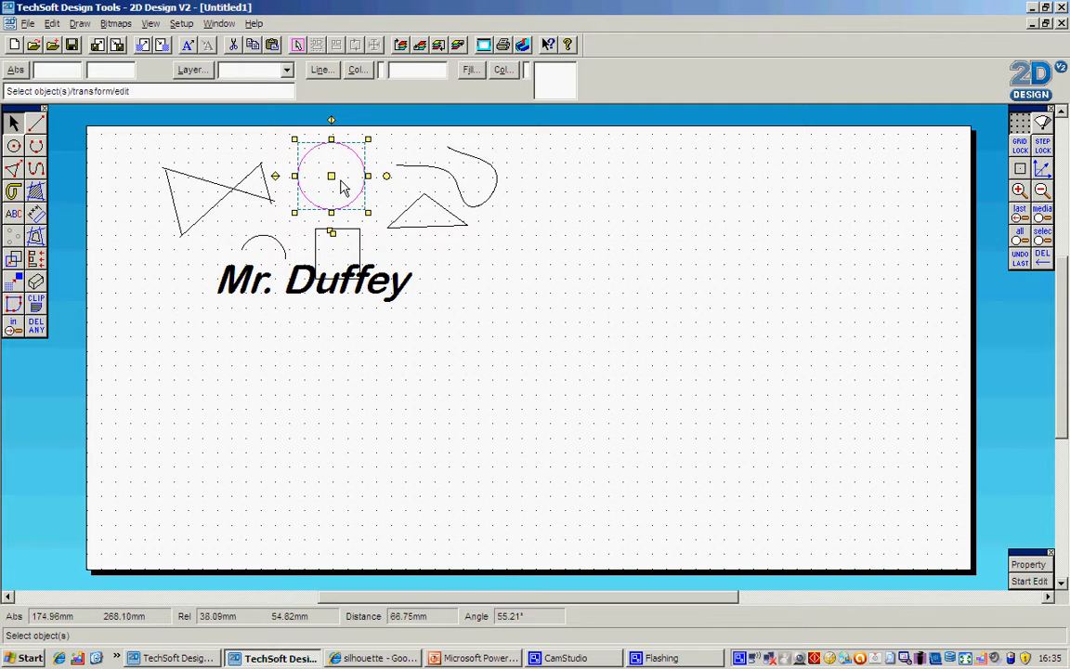
{"action": "left_click_drag", "start_coordinate": [329, 175], "coordinate": [535, 261]}
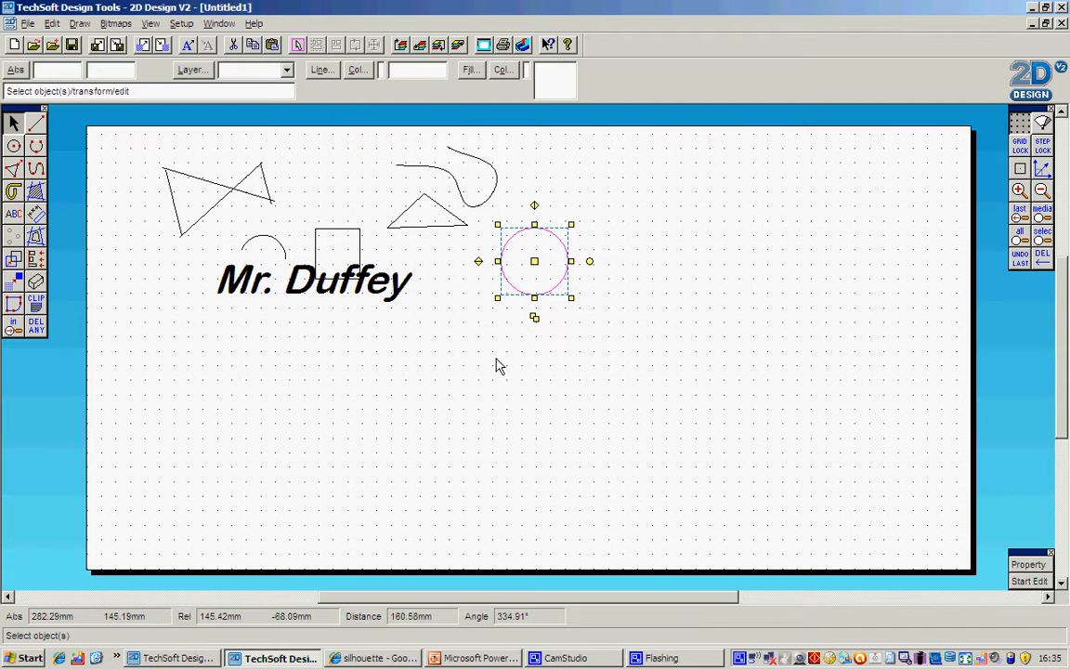
- Move the name text down and to the left, clear of the rectangle, and deselect it
{"action": "left_click", "coordinate": [12, 121]}
{"action": "left_click", "coordinate": [358, 278]}
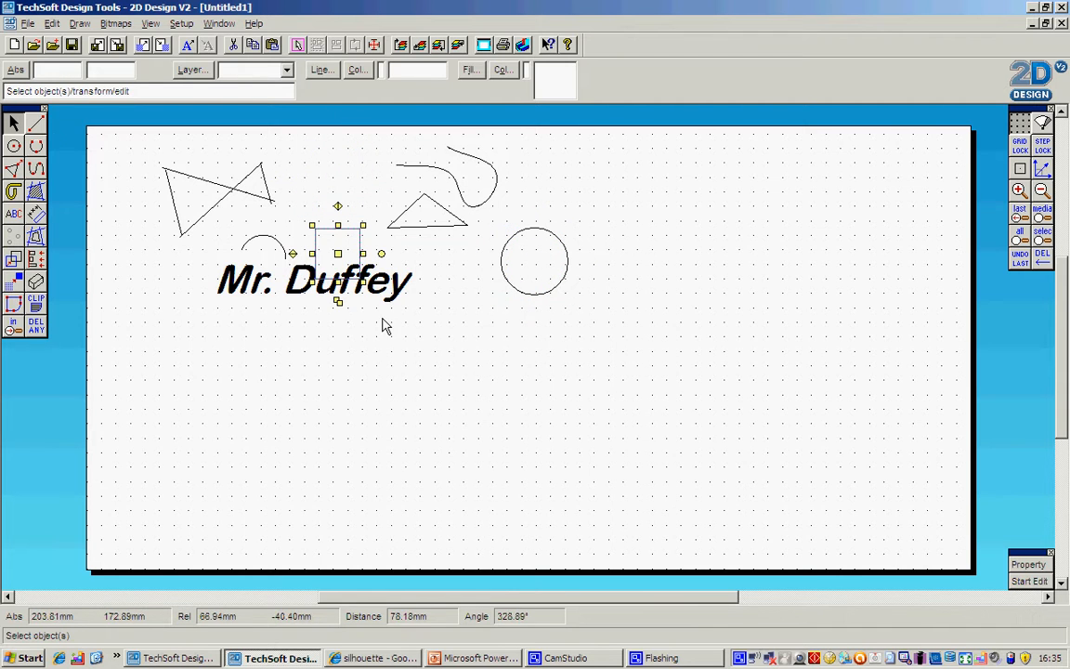
{"action": "left_click", "coordinate": [318, 295]}
{"action": "left_click_drag", "start_coordinate": [315, 283], "coordinate": [214, 324]}
{"action": "left_click", "coordinate": [416, 365]}
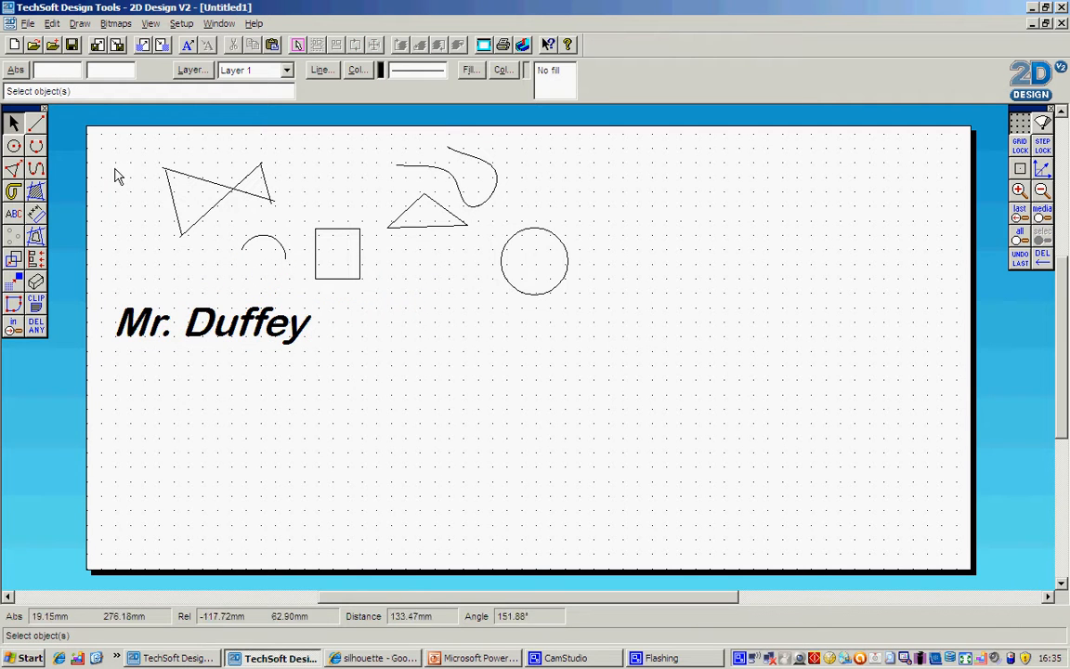
- Change the rectangle's line colour to green
{"action": "left_click", "coordinate": [315, 251]}
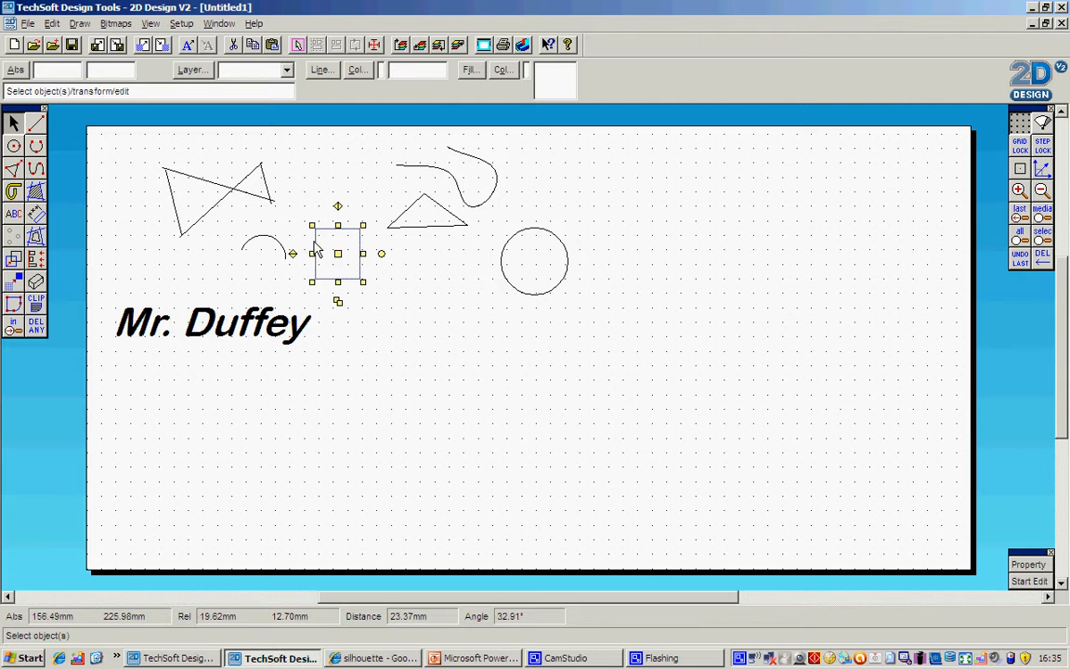
{"action": "left_click", "coordinate": [361, 73]}
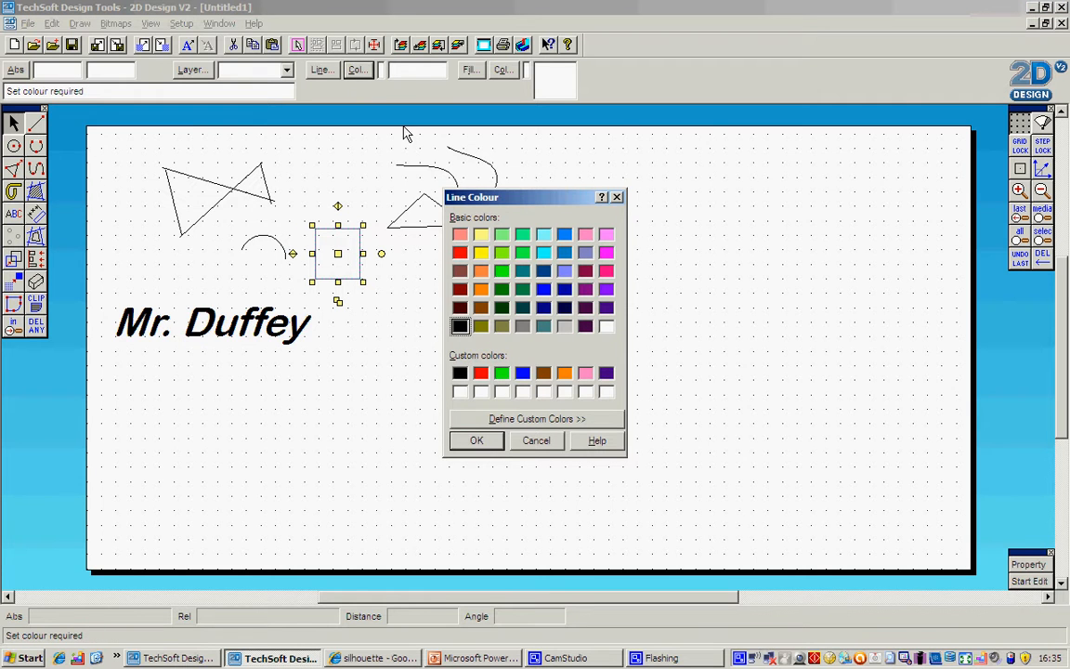
{"action": "left_click", "coordinate": [476, 442]}
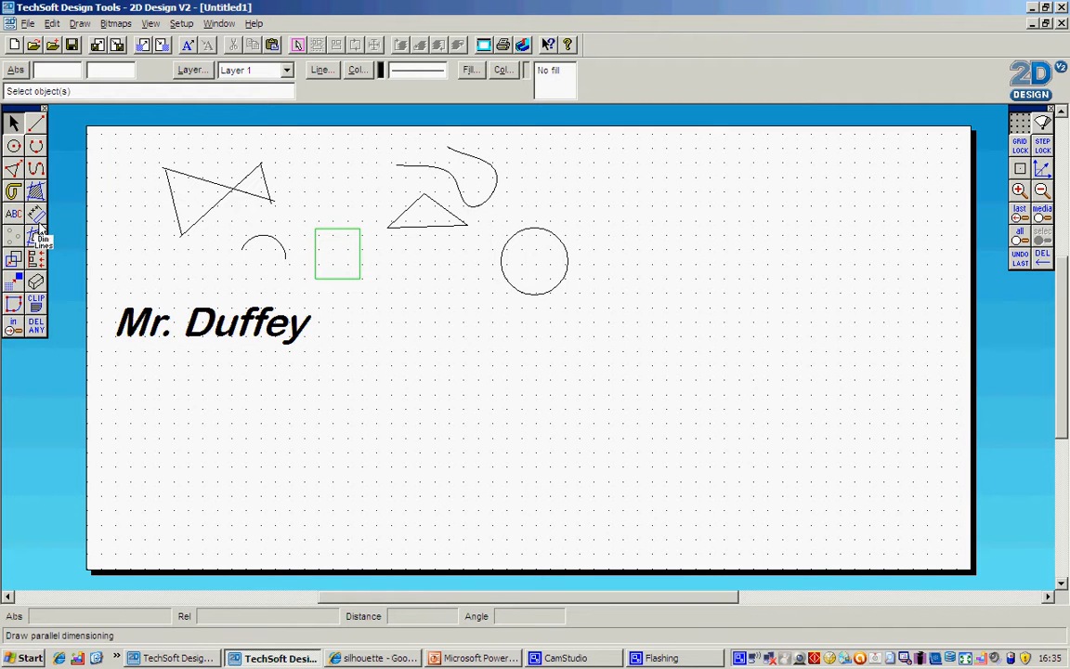
- Delete the arc, the green rectangle, the triangle and the Bezier curve with the Delete Any tool
{"action": "left_click", "coordinate": [39, 327]}
{"action": "left_click", "coordinate": [281, 244]}
{"action": "left_click", "coordinate": [344, 275]}
{"action": "left_click", "coordinate": [391, 223]}
{"action": "left_click", "coordinate": [398, 169]}
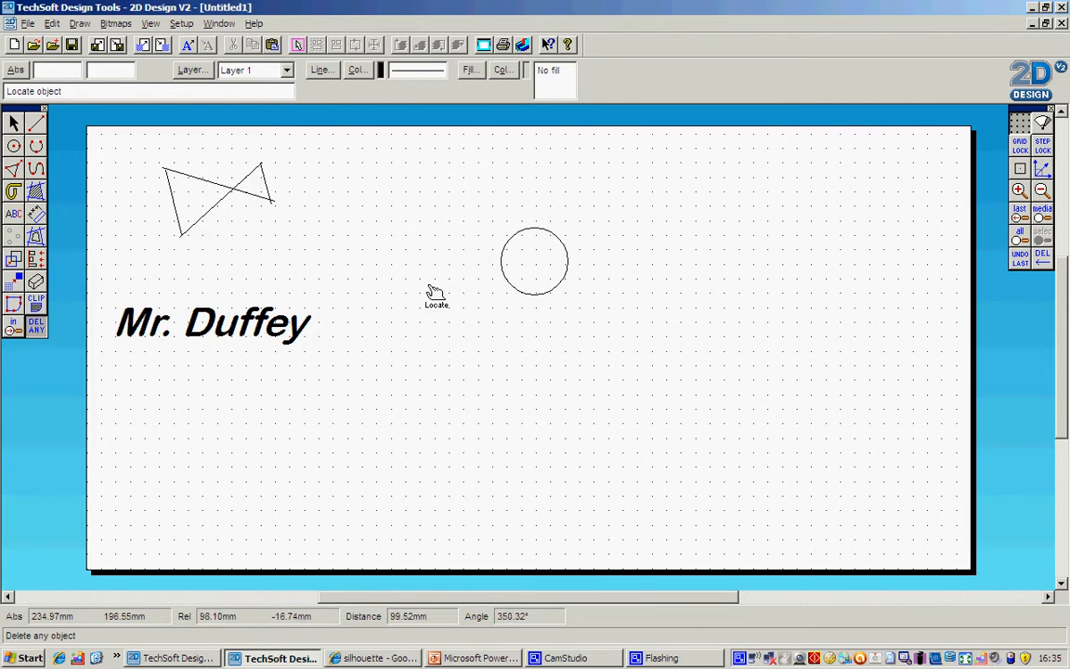
- Delete the upper-right part of the bow-tie's rising diagonal, from the crossing point to its end, using Delete Part
{"action": "left_click", "coordinate": [37, 327]}
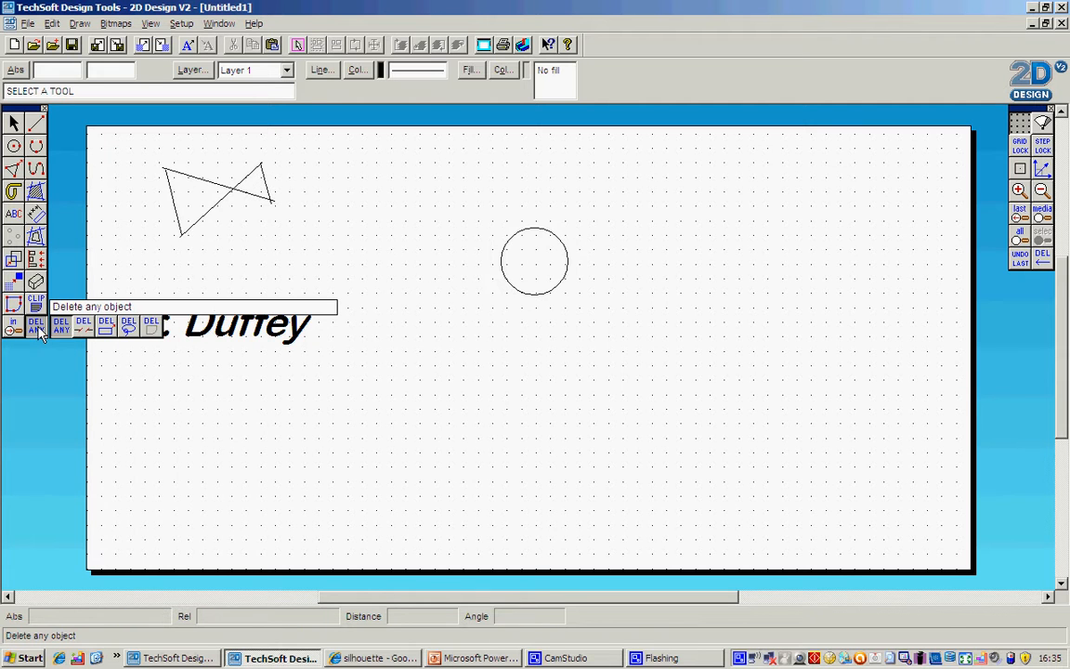
{"action": "left_click", "coordinate": [90, 336]}
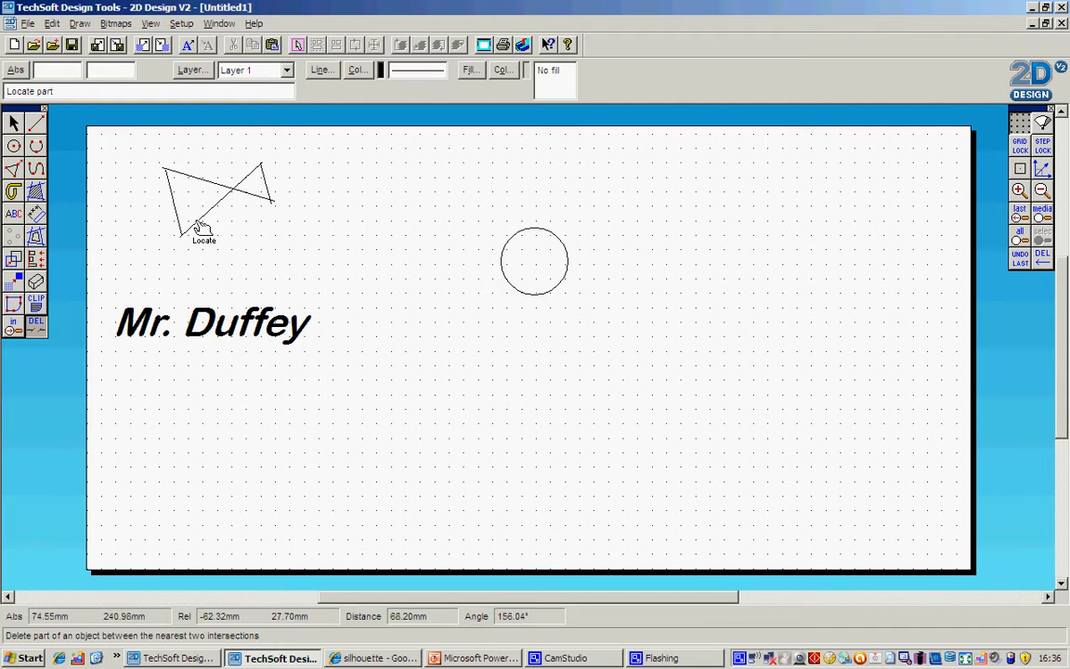
{"action": "left_click", "coordinate": [232, 182]}
{"action": "left_click", "coordinate": [15, 124]}
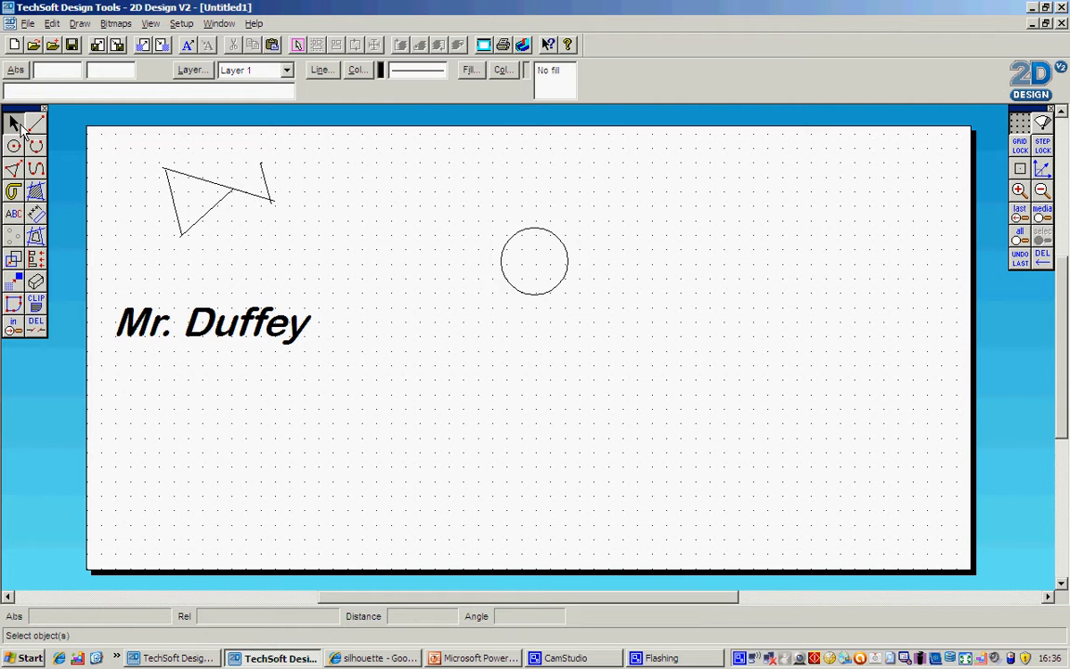